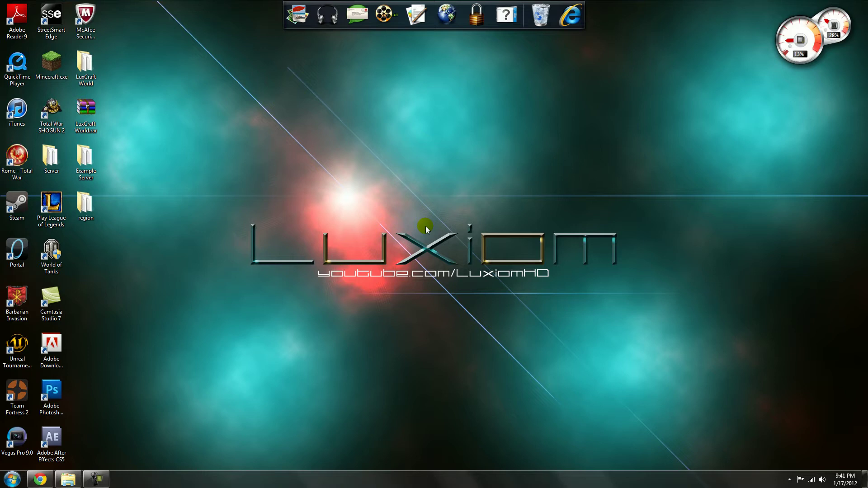
- Switch to Chrome and bring up the Bukkit forum thread for the Lockette v1.4.9 beta plugin
left_click(50, 473)
left_click(85, 19)
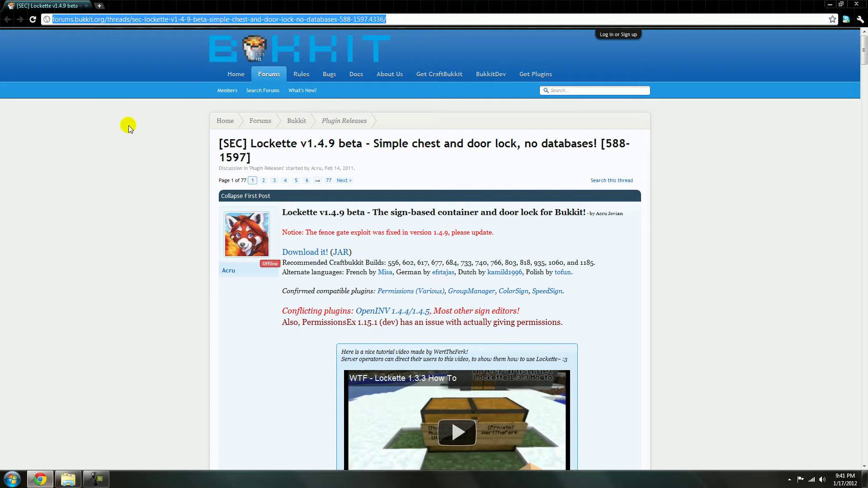
left_click(161, 177)
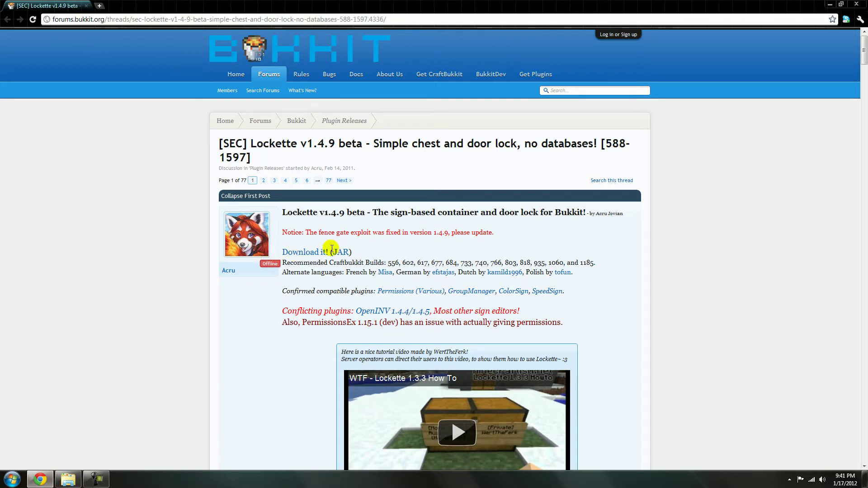
- Switch to Windows Explorer and open the plugins folder inside the Server folder
left_click(68, 480)
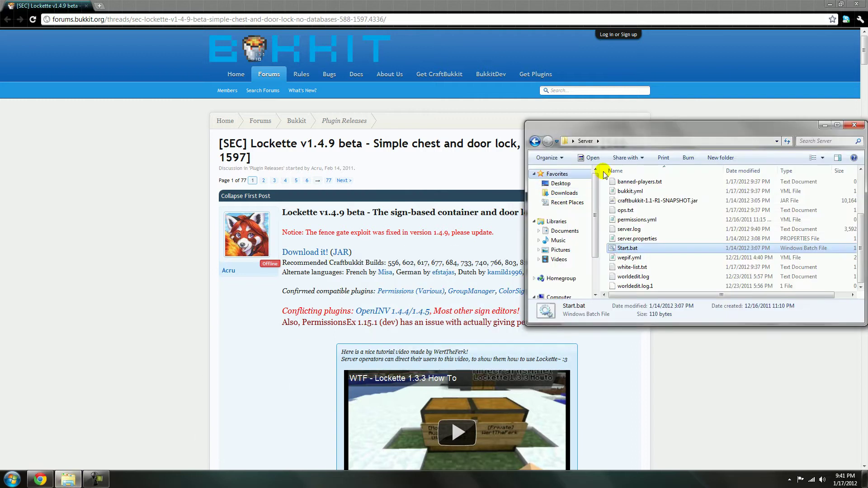
scroll(624, 190, "up", 5)
double_click(635, 199)
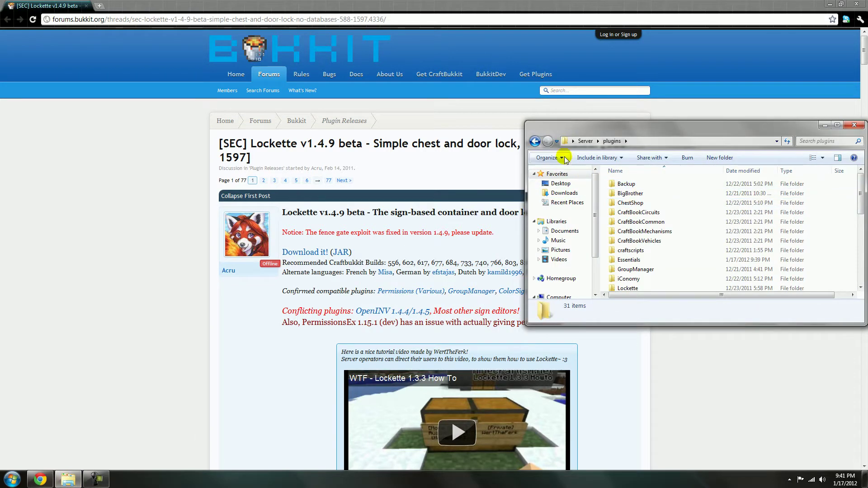
scroll(624, 203, "down", 7)
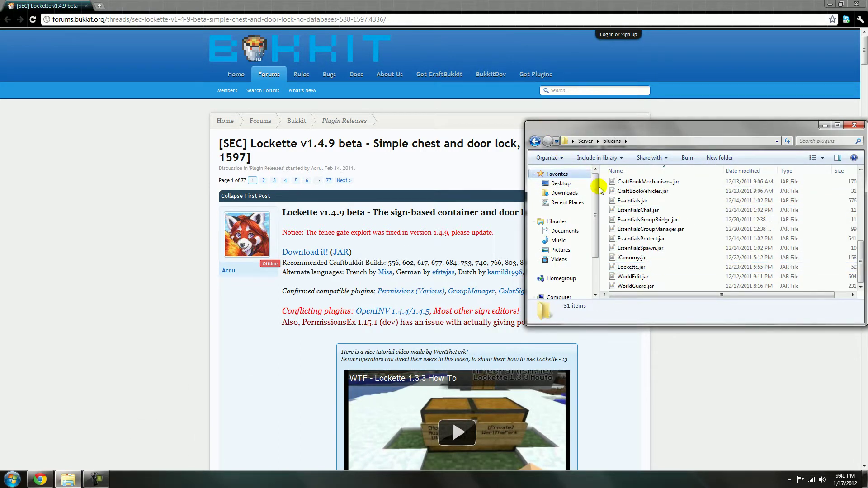
scroll(600, 189, "up", 6)
left_click(535, 141)
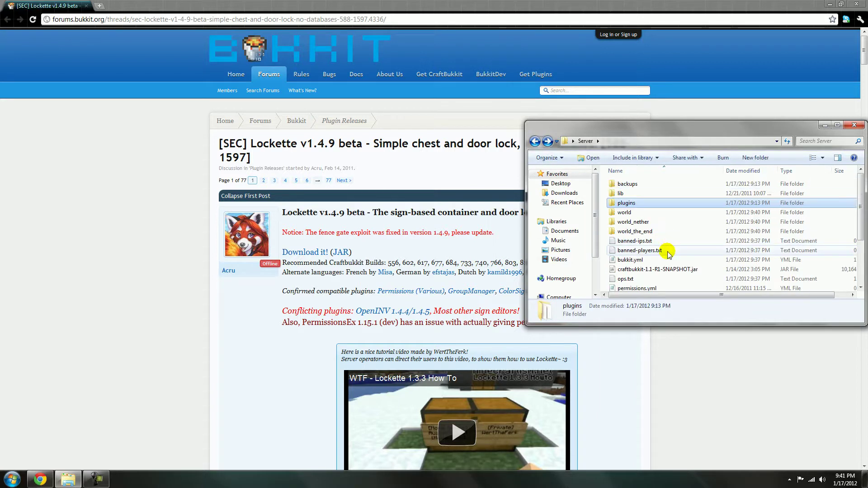
double_click(635, 204)
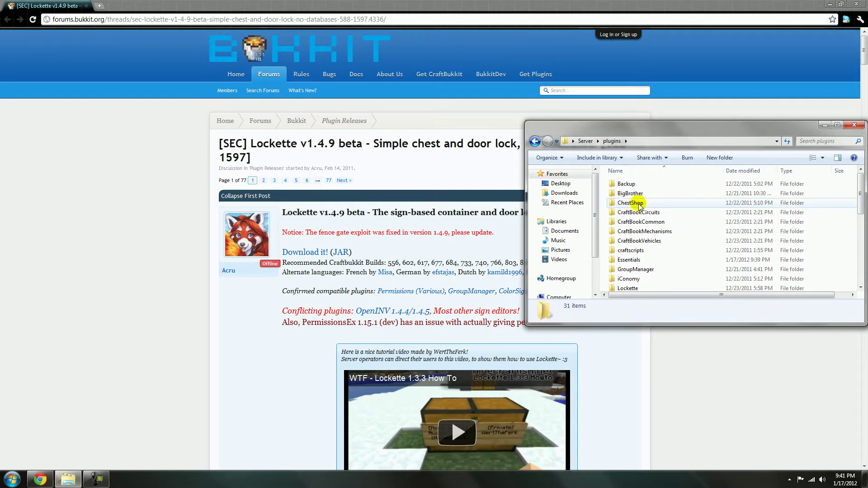
- Open config.yml from the Lockette plugin folder in Notepad++
scroll(652, 242, "down", 2)
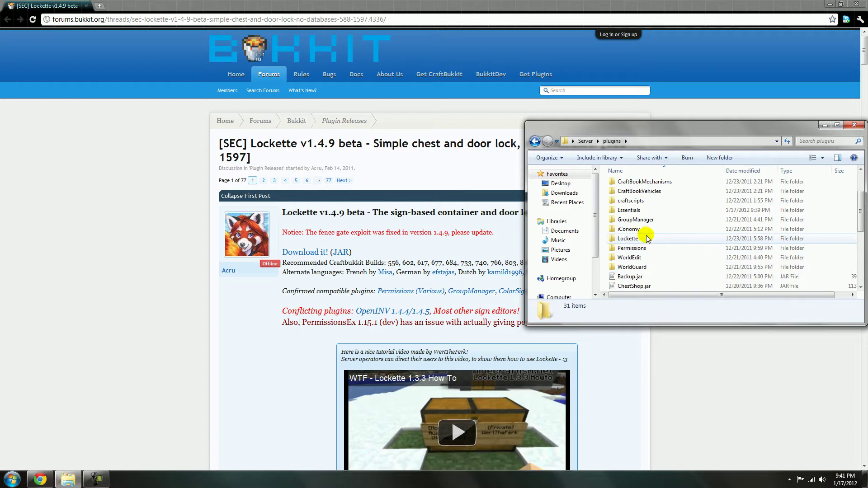
double_click(648, 238)
left_click(638, 184)
right_click(646, 187)
left_click(686, 229)
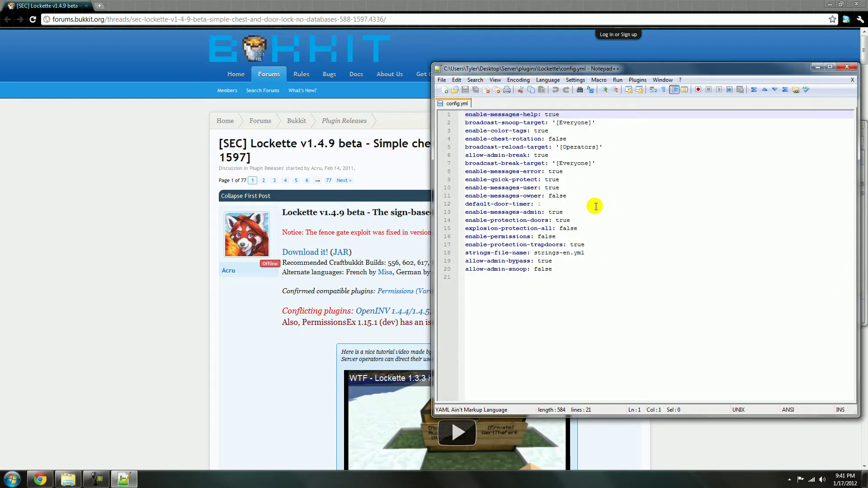
- Re-enter 1 as the default-door-timer value in config.yml and save the file
left_click(556, 204)
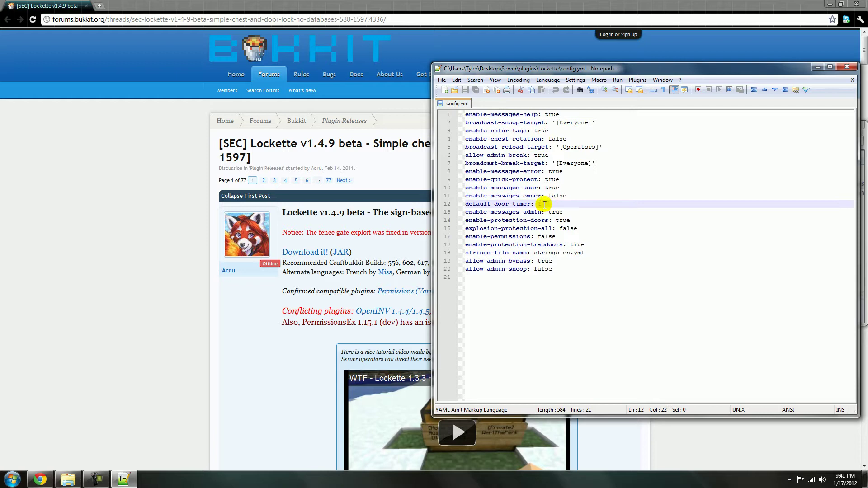
left_click(463, 204)
key("Left")
left_click_drag(550, 204, 470, 204)
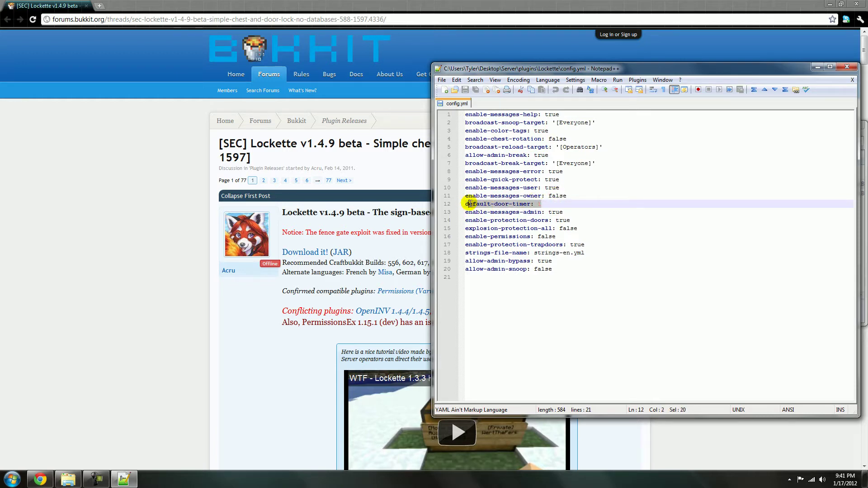
left_click(547, 204)
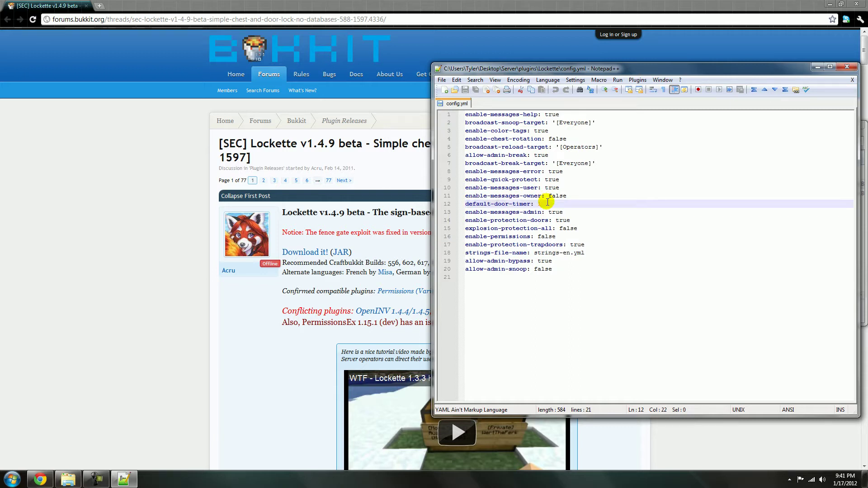
key("BackSpace")
left_click(465, 90)
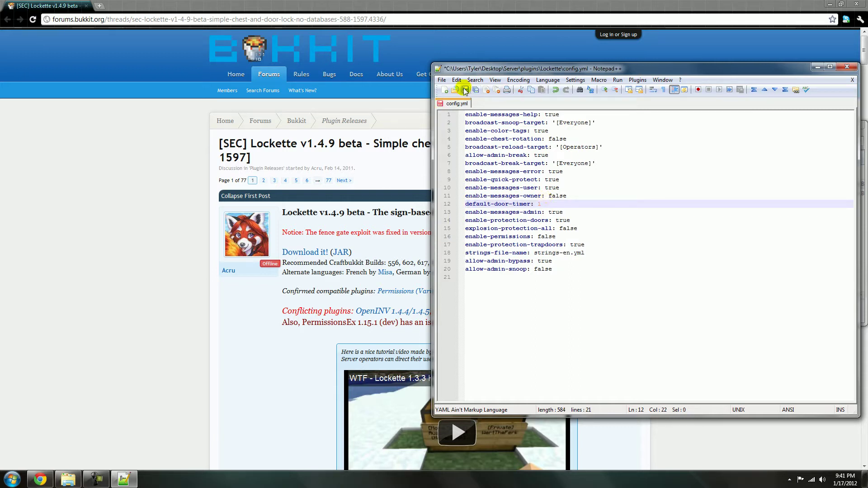
- Review the allow-admin-bypass, enable-permissions, enable-protection-doors, enable-messages-admin and explosion-protection-all settings in config.yml
left_click(558, 261)
left_click_drag(487, 261, 529, 260)
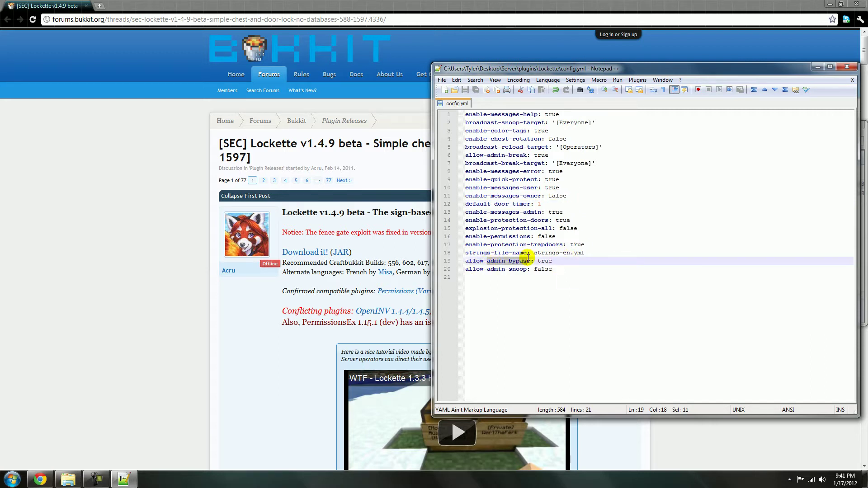
left_click(560, 262)
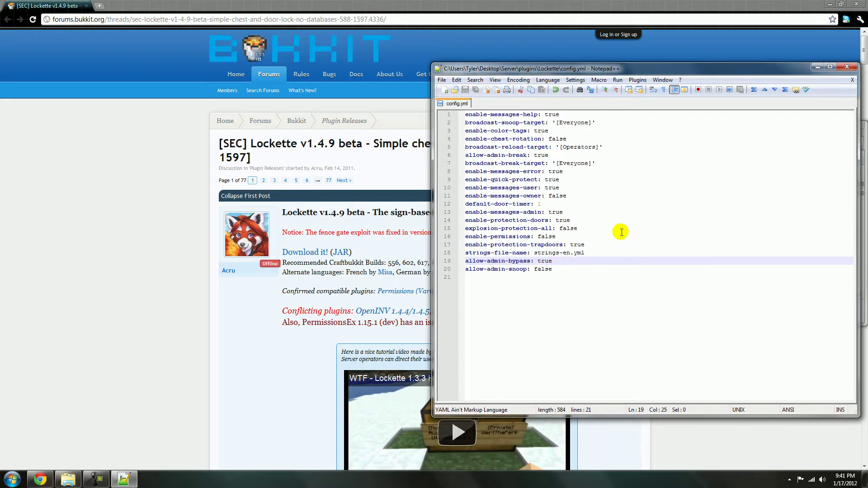
left_click(563, 237)
left_click(589, 222)
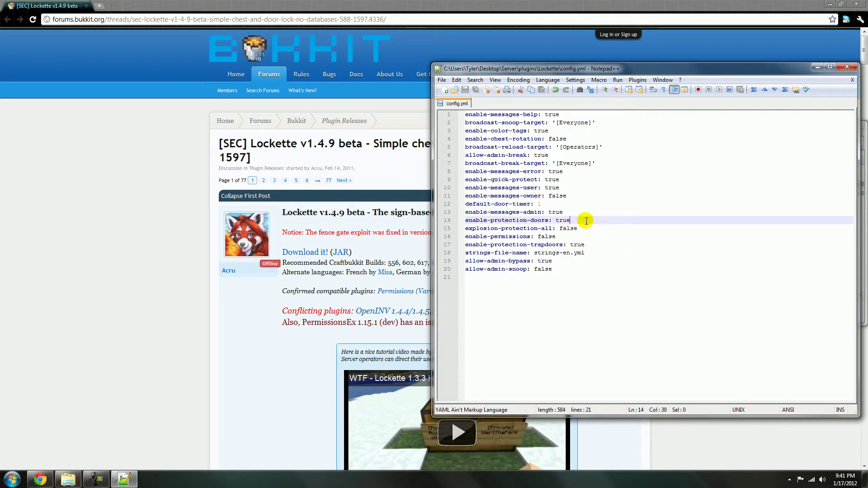
left_click(583, 213)
left_click(581, 229)
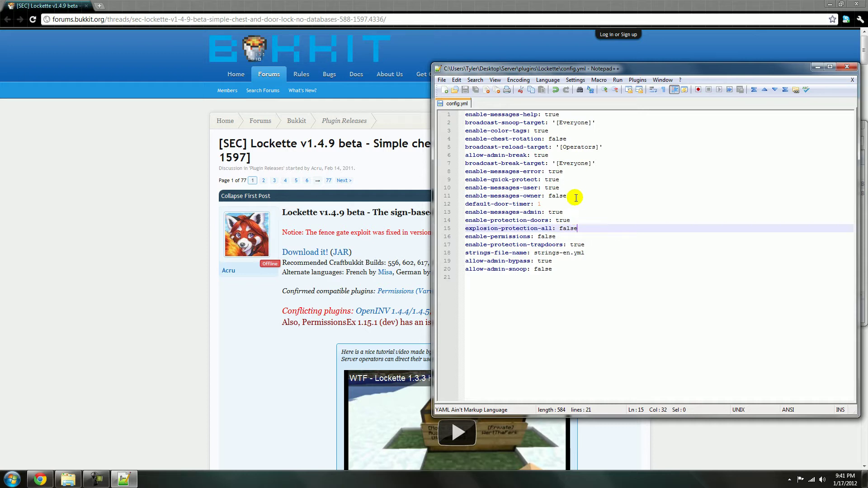
- Close config.yml along with Notepad++ and go back up to the plugins folder
left_click(852, 79)
left_click(847, 66)
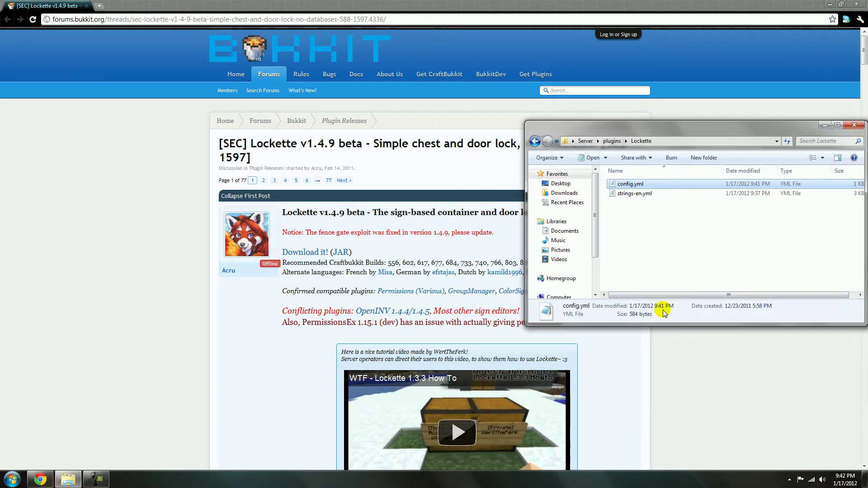
left_click(612, 140)
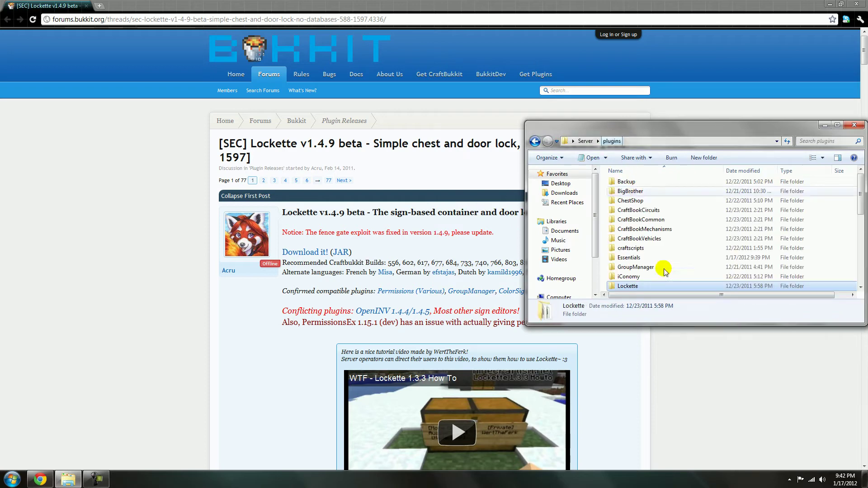
- Return to the Lockette forum thread in Chrome and examine its overview and list of confirmed compatible plugins
left_click(94, 385)
scroll(124, 323, "down", 15)
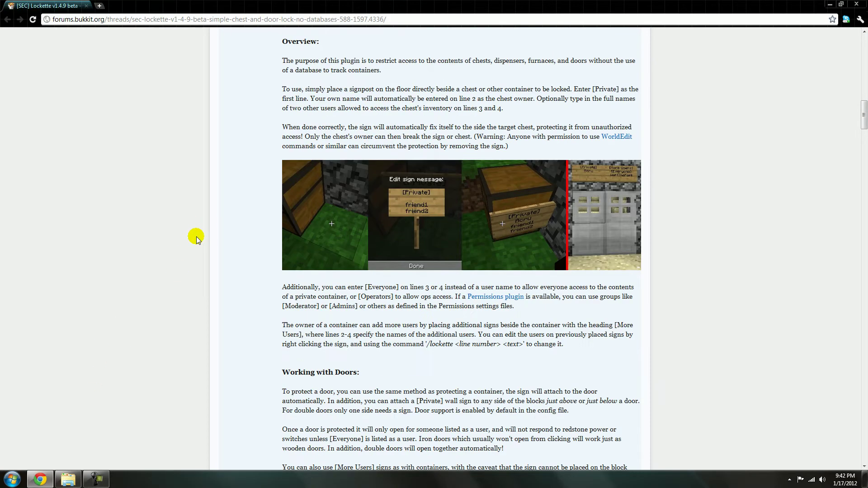
scroll(197, 237, "down", 4)
scroll(197, 238, "up", 16)
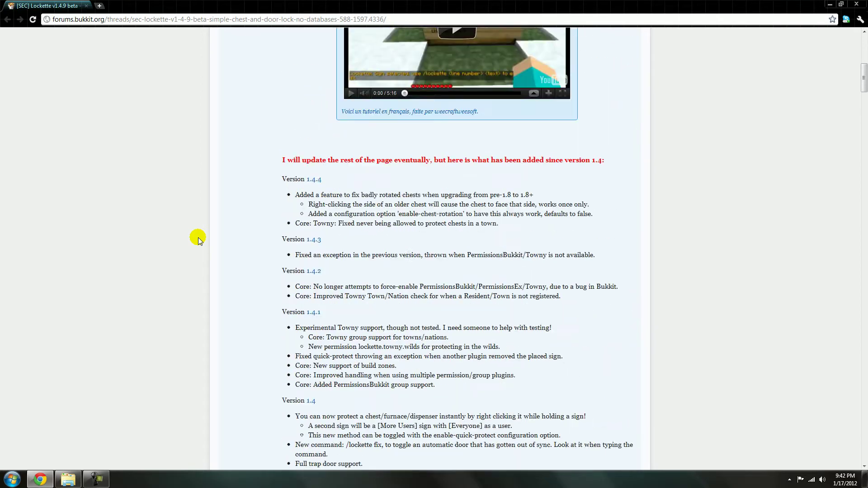
scroll(197, 237, "up", 6)
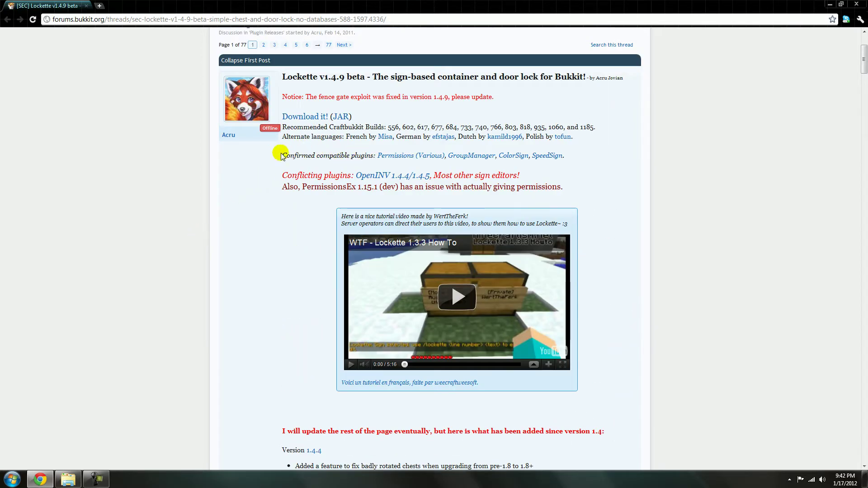
left_click_drag(278, 156, 495, 159)
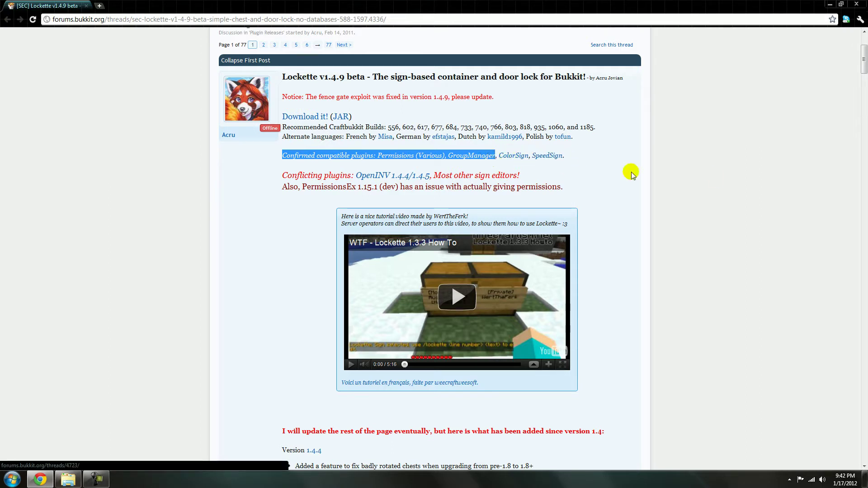
left_click(717, 179)
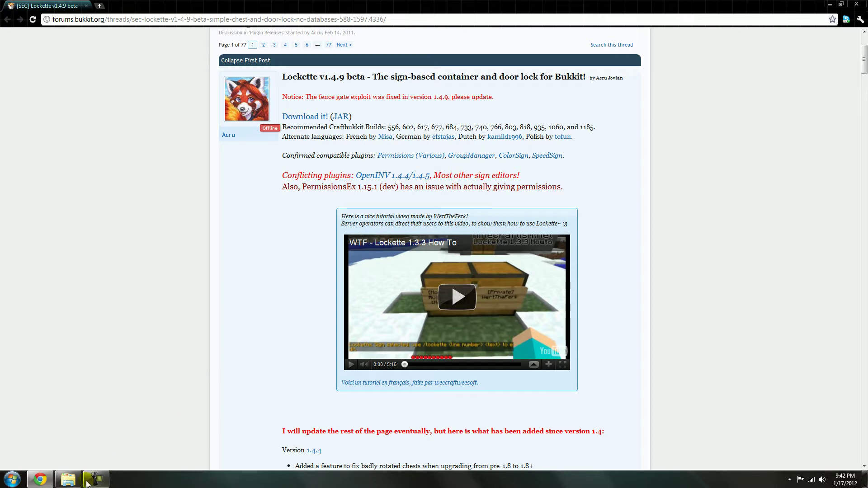
- Switch to Windows Explorer and open the GroupManager folder in the plugins folder
left_click(68, 479)
scroll(661, 203, "up", 1)
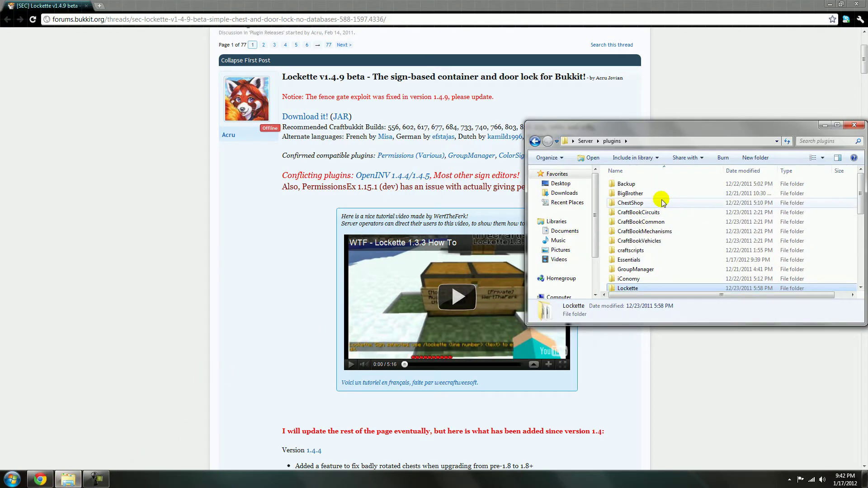
double_click(652, 269)
- Find the permission nodes under Advanced Setup in the Lockette forum thread and select lockette.user.create.*
left_click(91, 254)
scroll(260, 267, "down", 6)
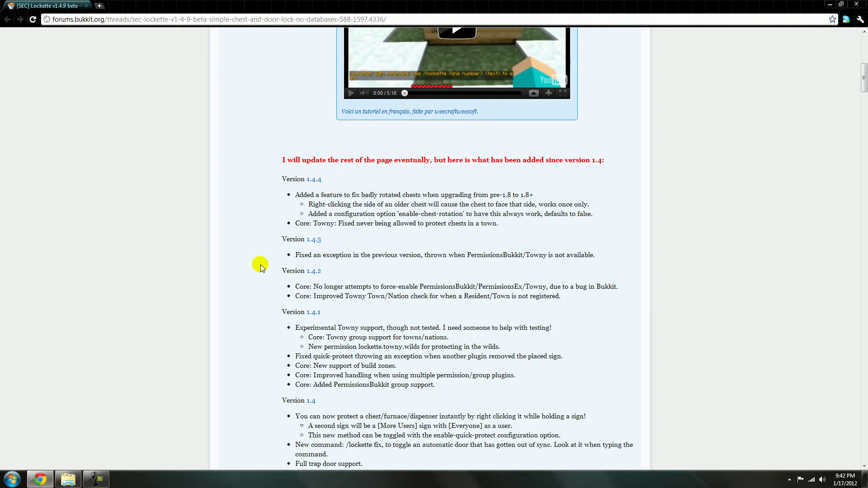
scroll(261, 268, "down", 20)
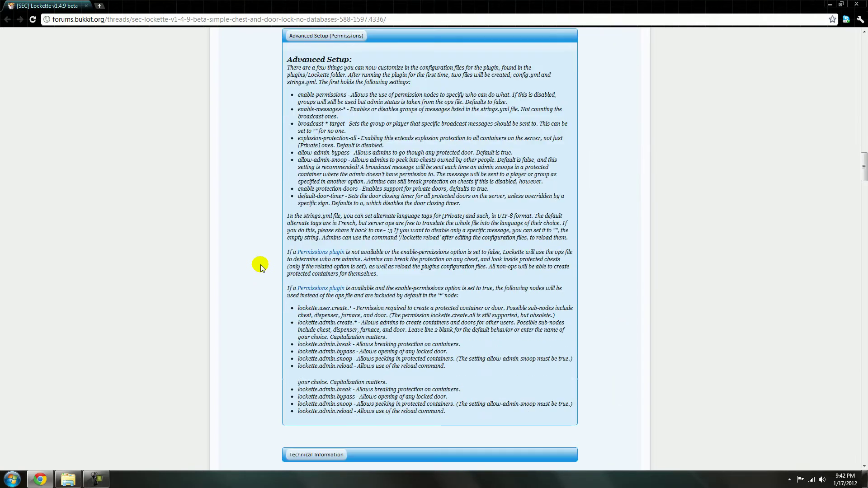
left_click_drag(296, 309, 335, 305)
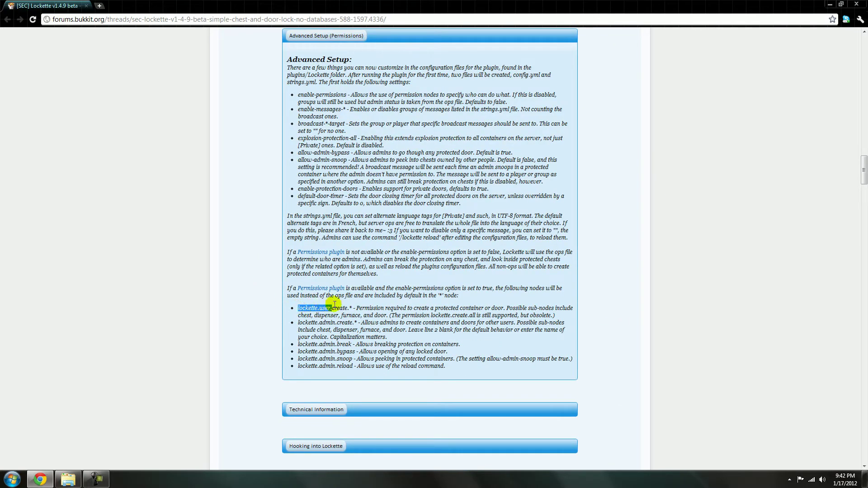
- Open groups.yml from GroupManager's worlds\world folder in Notepad++
left_click(73, 479)
double_click(643, 193)
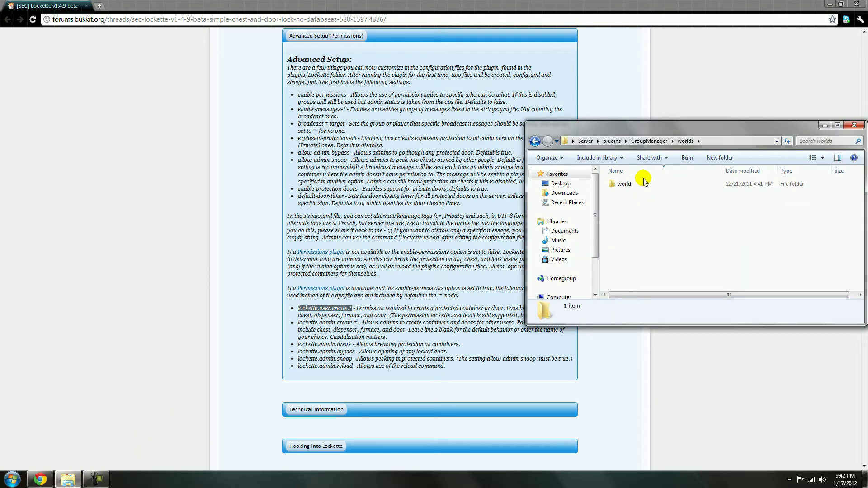
double_click(641, 184)
left_click(651, 186)
right_click(653, 187)
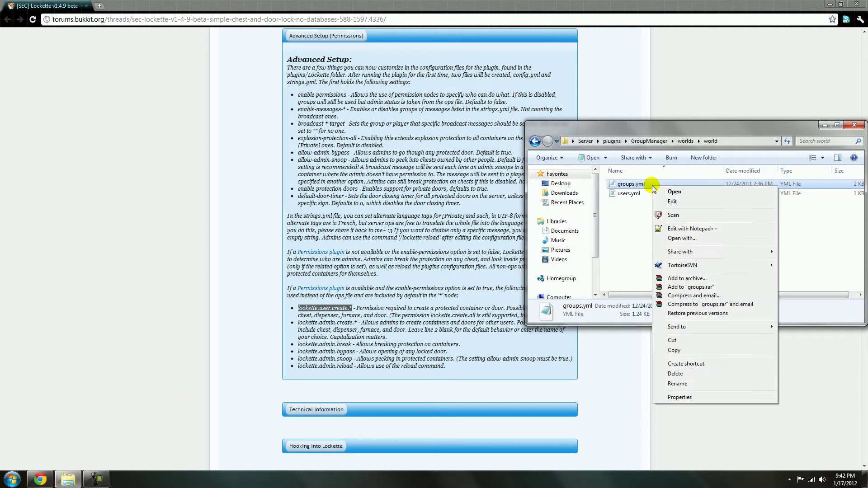
left_click(674, 227)
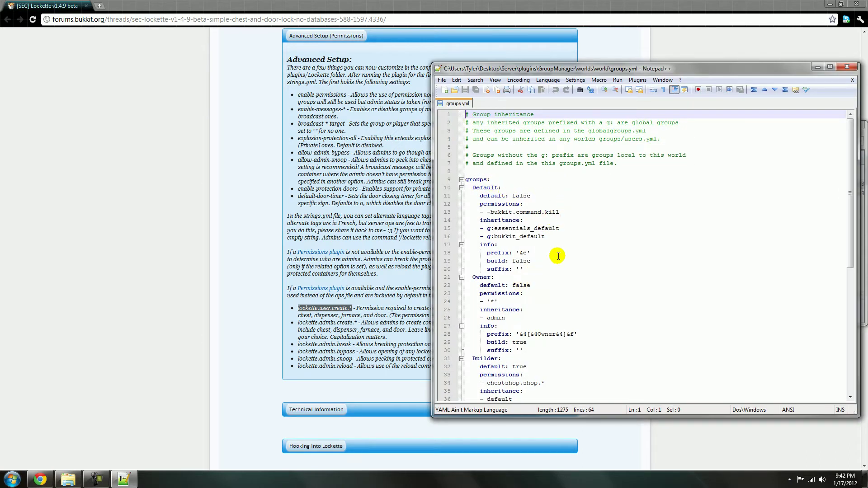
- Add lockette.user.create.* to the Builder group in groups.yml, on a new line below g:essentials_builder, and save the file
scroll(552, 239, "down", 5)
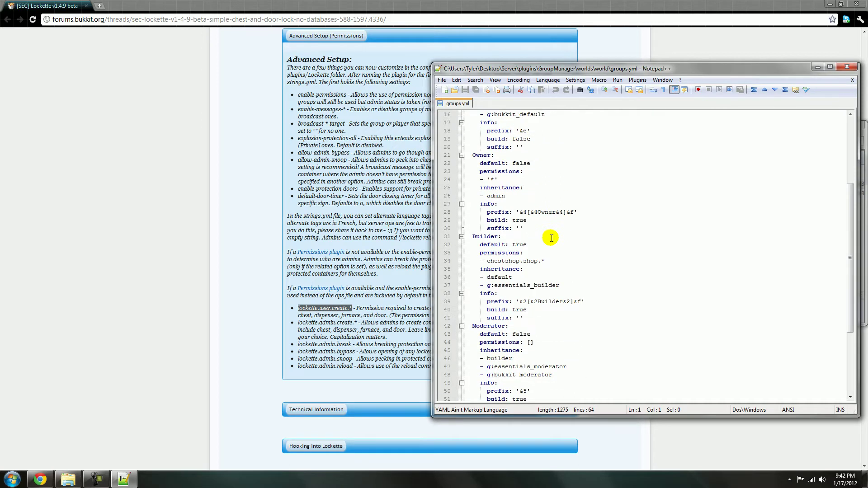
left_click(566, 285)
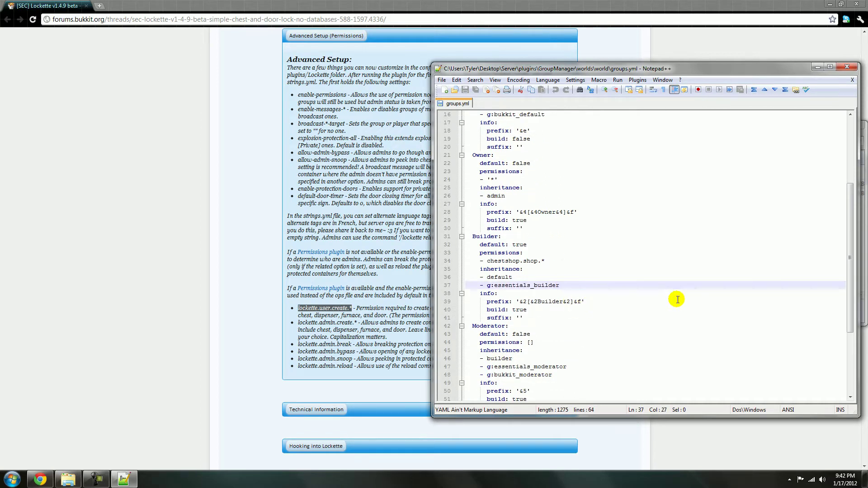
key("Return")
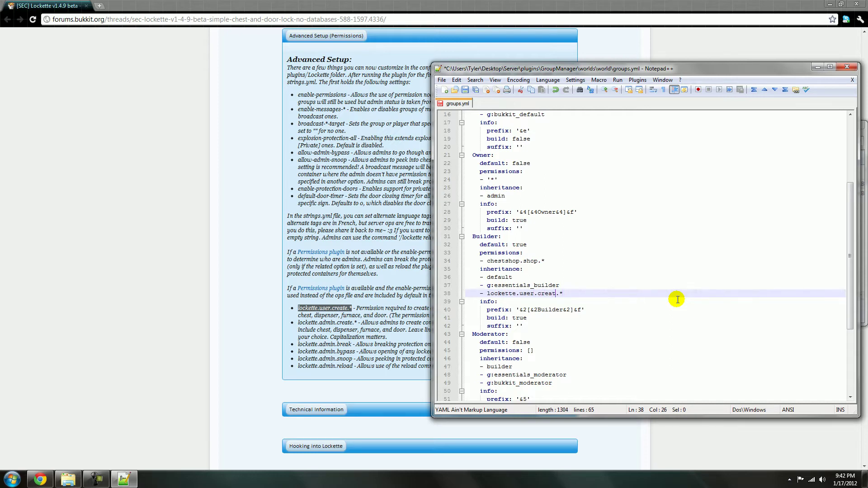
left_click(255, 287)
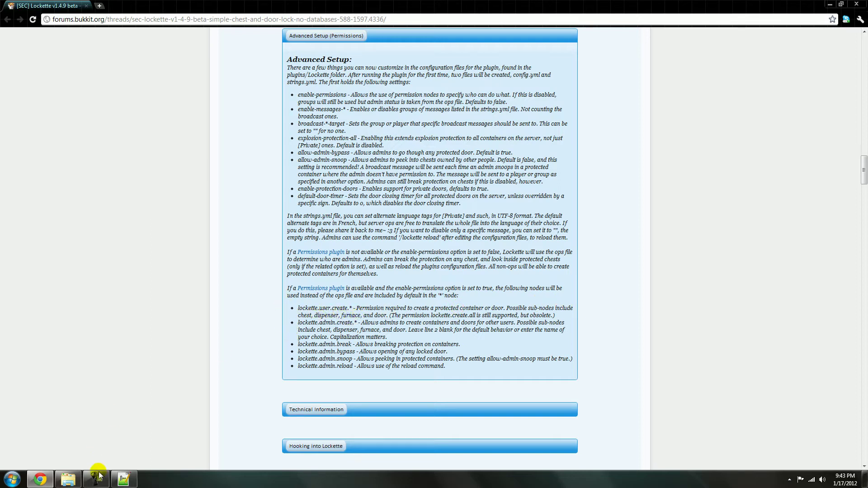
left_click(124, 478)
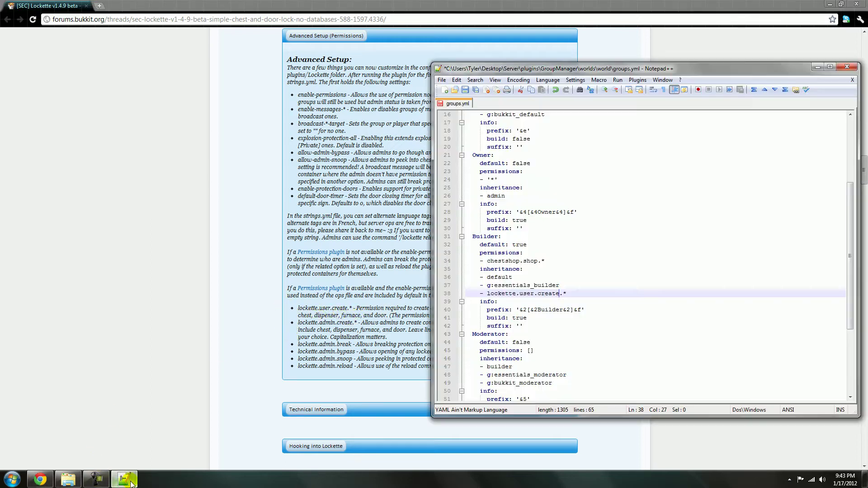
left_click(466, 92)
- Look over the edited groups in groups.yml, close the file and exit Notepad++
scroll(729, 227, "up", 5)
scroll(678, 253, "down", 8)
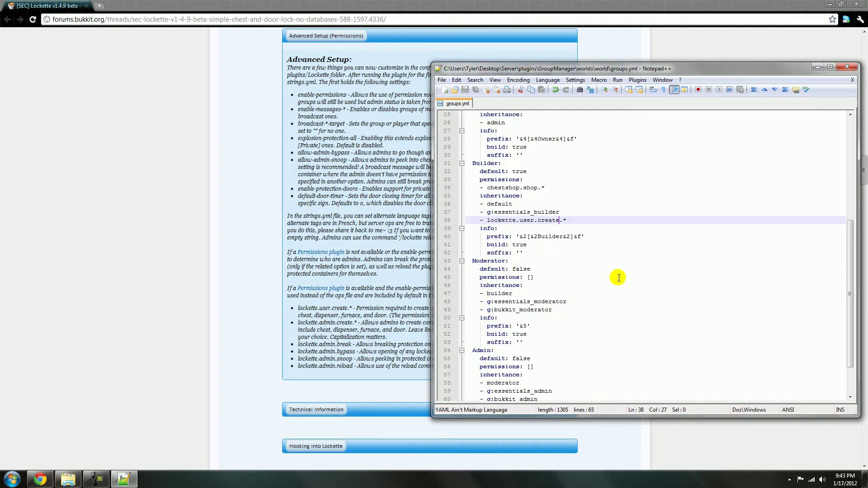
left_click(852, 80)
left_click(847, 67)
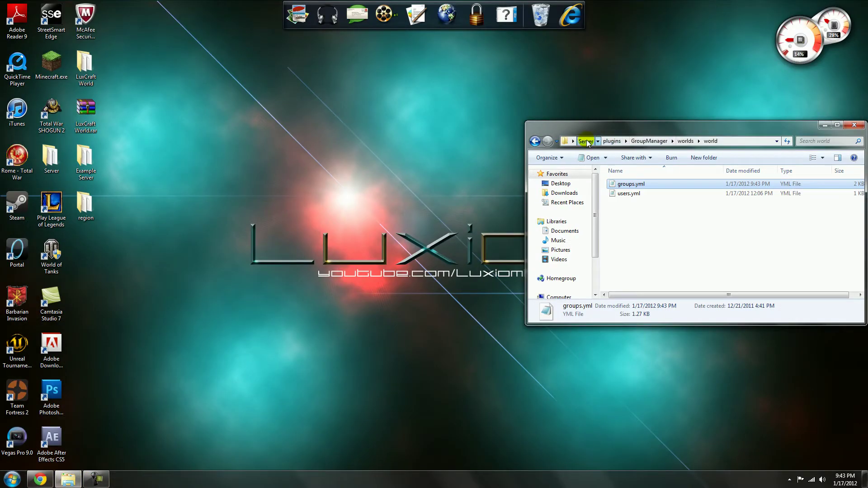
- Start the Minecraft server by running Start.bat from the Server folder
left_click(585, 142)
scroll(643, 235, "down", 3)
double_click(628, 248)
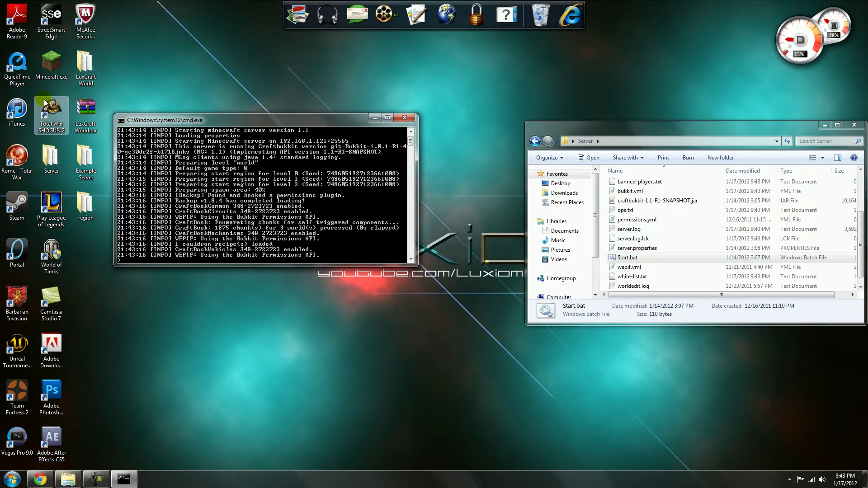
- Launch Minecraft, log in with the remembered account and join the multiplayer server
double_click(51, 61)
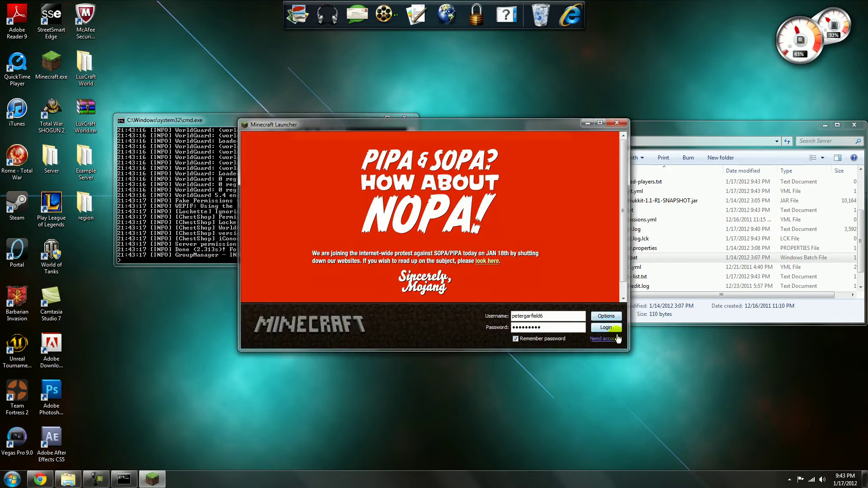
left_click(606, 327)
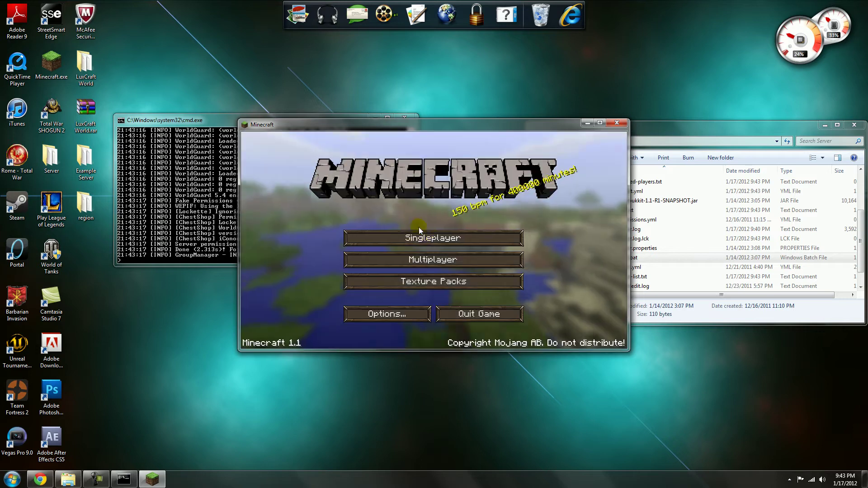
left_click(417, 260)
double_click(417, 240)
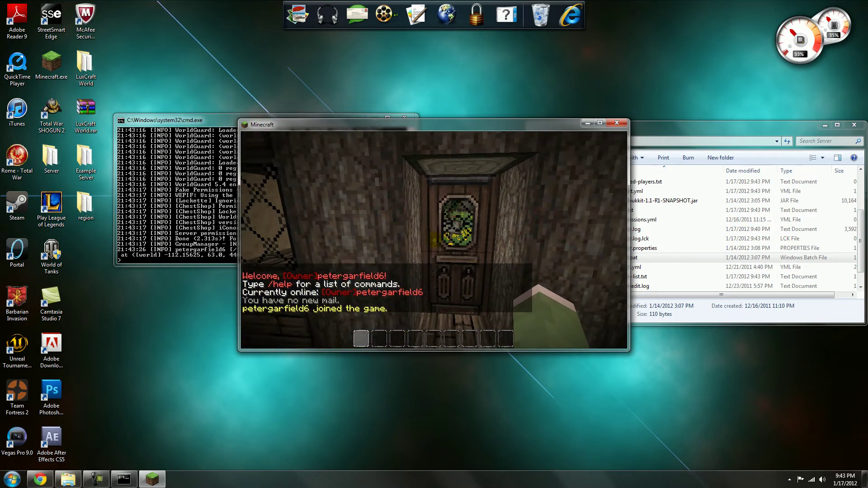
- Open the house door and give yourself a sign with the command /i sign
right_click(435, 241)
key("w")
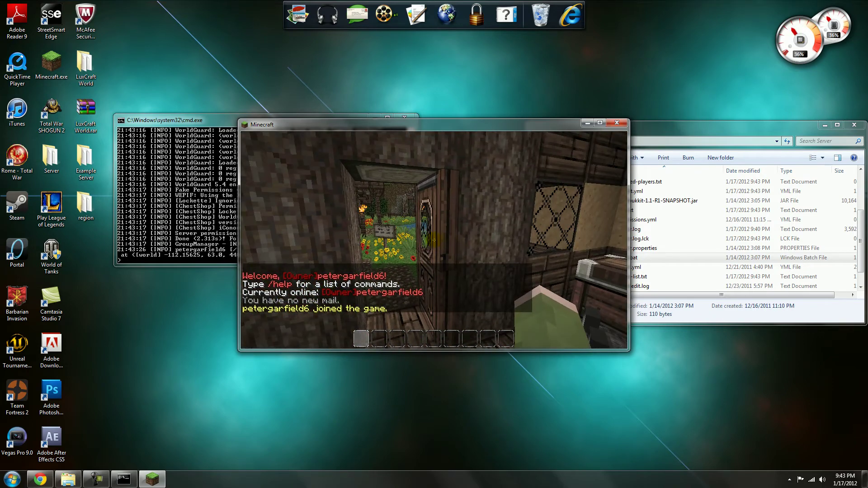
key("slash")
type("i sign")
key("Return")
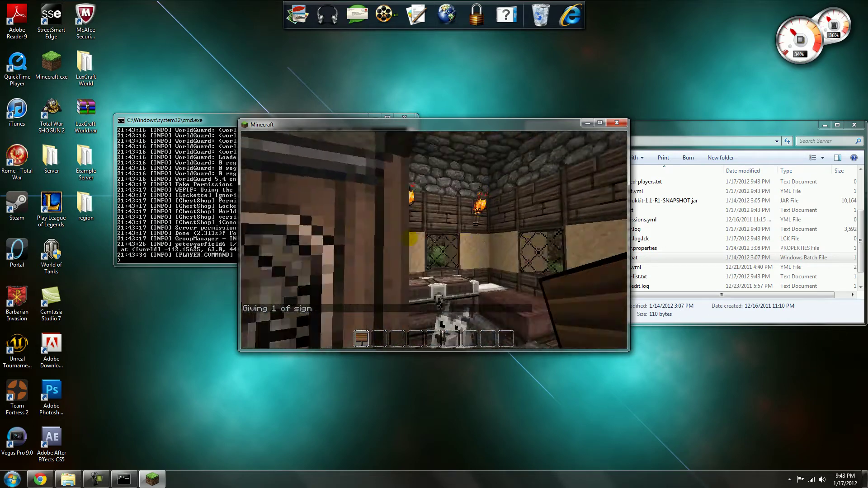
- Lock the house door by placing a sign headed [Private] on the wall above it
right_click(434, 240)
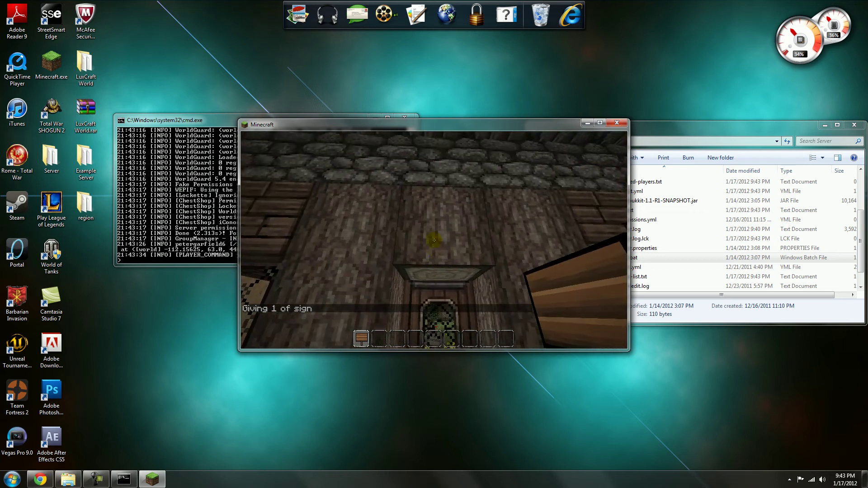
right_click(434, 240)
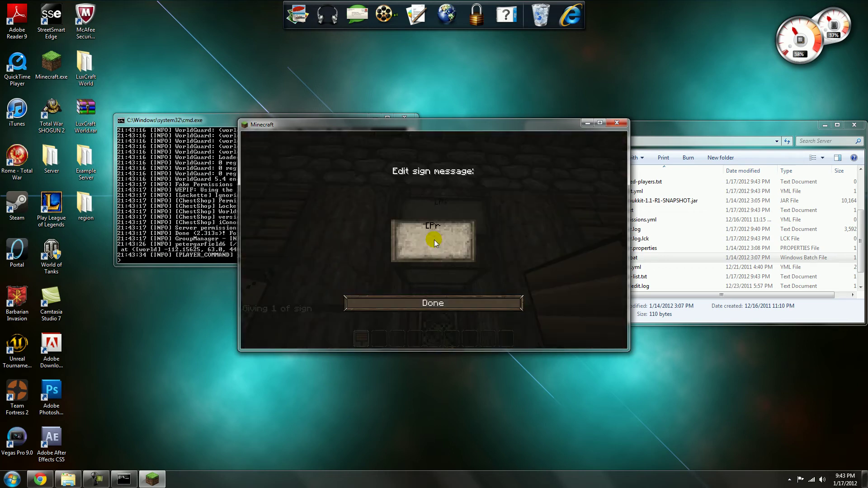
left_click(431, 305)
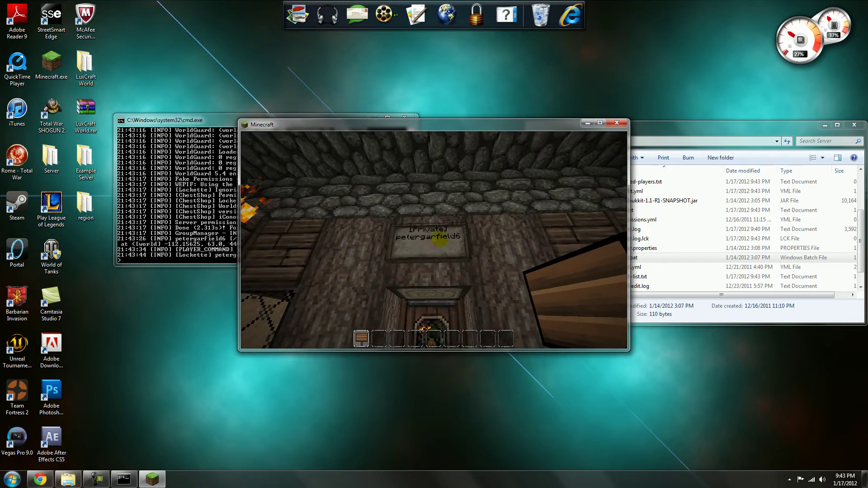
- Place a [Private] sign above the house door that also lists another player's username, and break it again
right_click(434, 240)
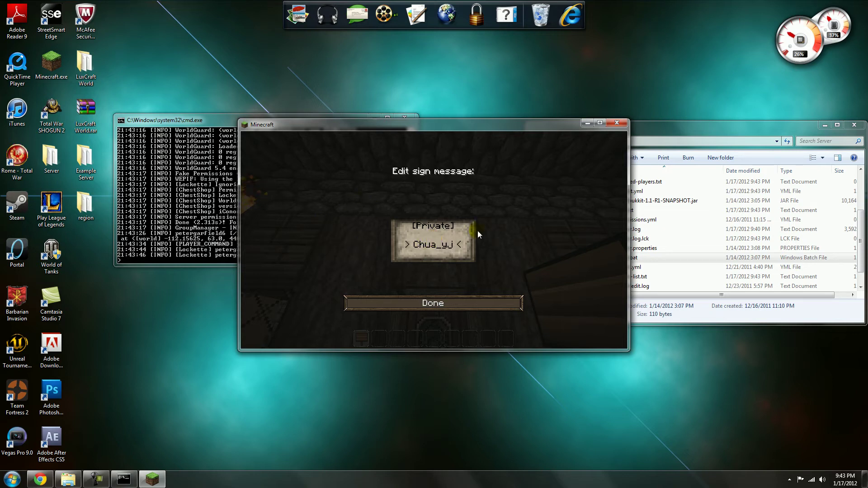
left_click(433, 303)
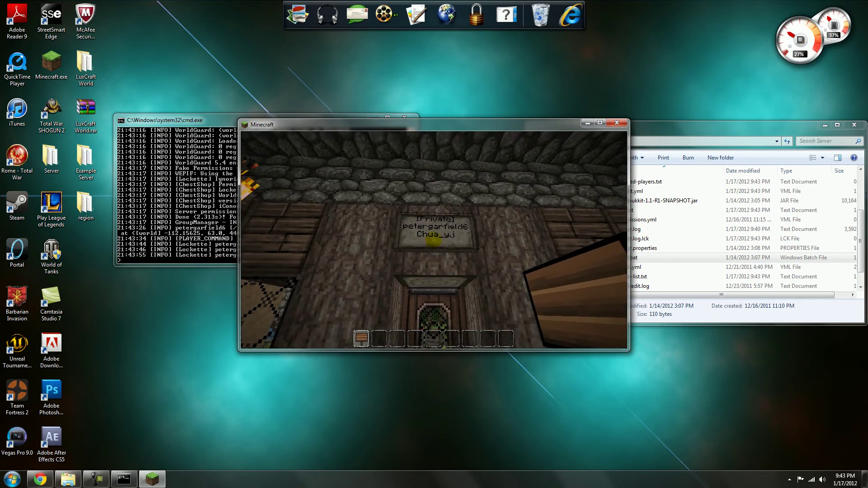
left_click(434, 240)
- Go outside, give yourself a chest with the /i chest command and place it beside the path
key("w")
right_click(434, 240)
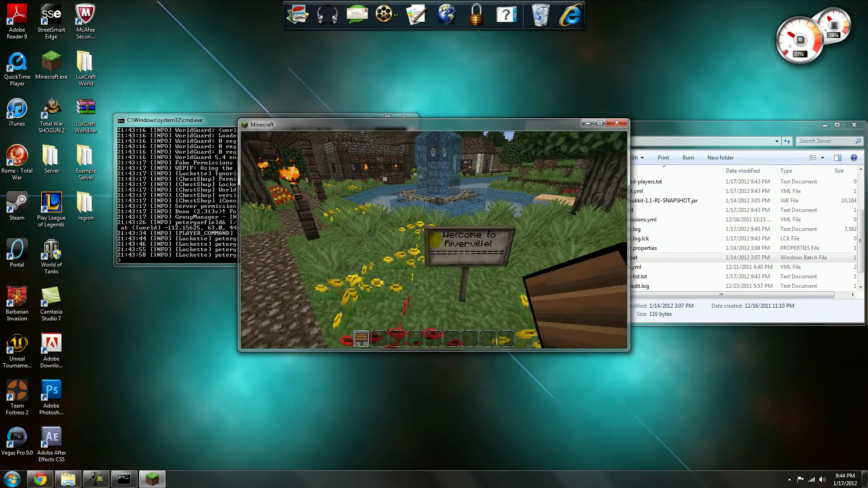
key("slash")
type("i ch")
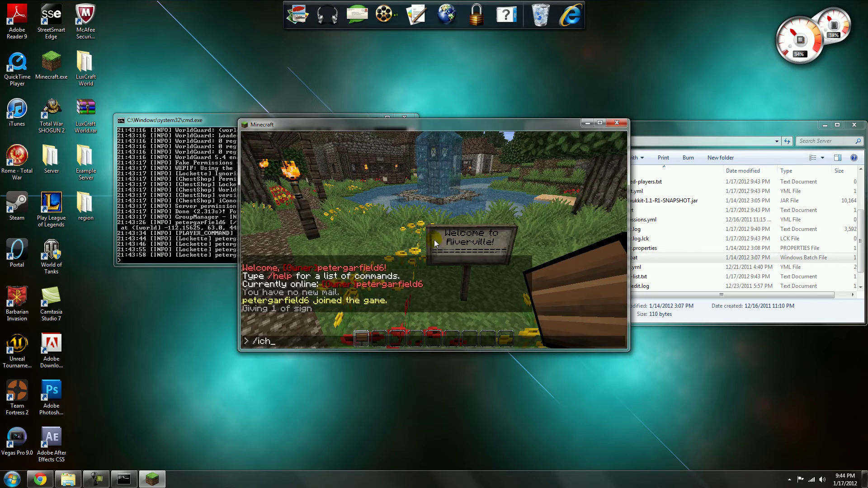
type("est")
key("Return")
key("2")
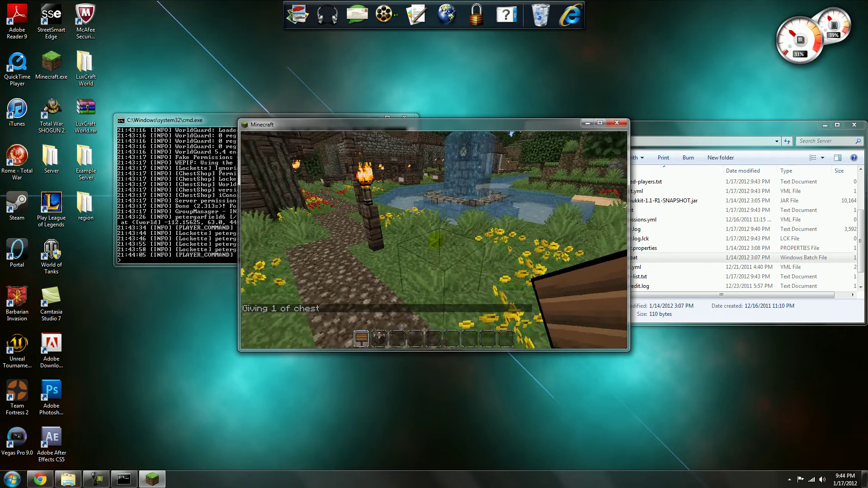
right_click(434, 240)
- Lock the chest by placing a [Private] sign on its front, and break the sign again
key("1")
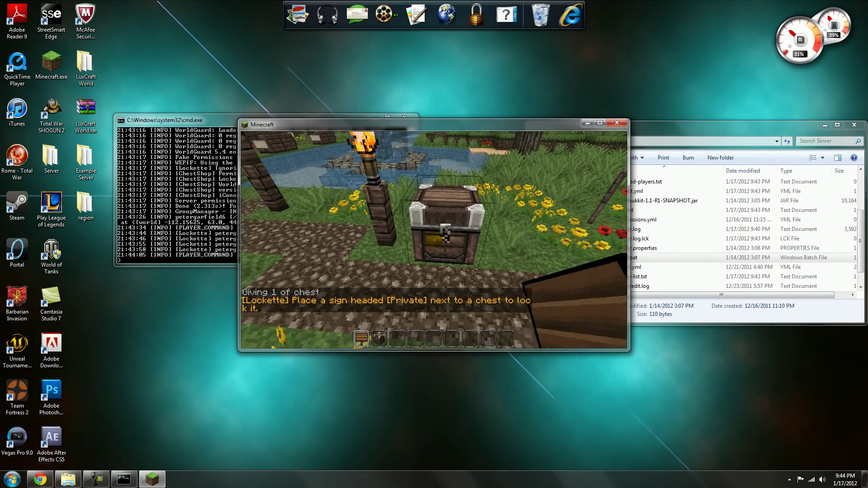
right_click(434, 240)
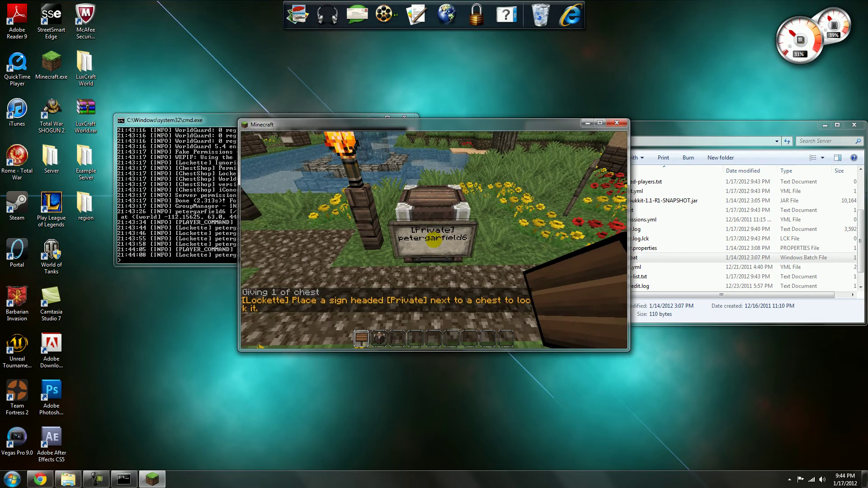
left_click(434, 239)
- Place a sign headed [Private] with another player's username in front of the chest, and break it again
key("s")
key("w")
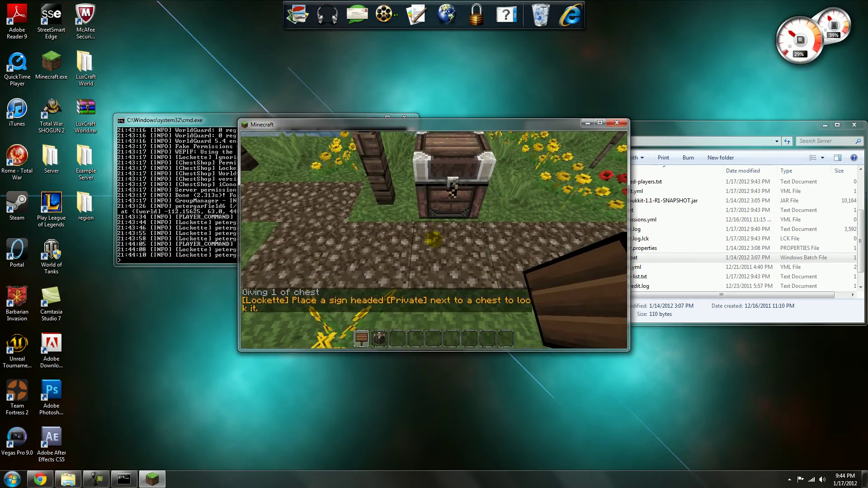
right_click(434, 240)
type("[Private]")
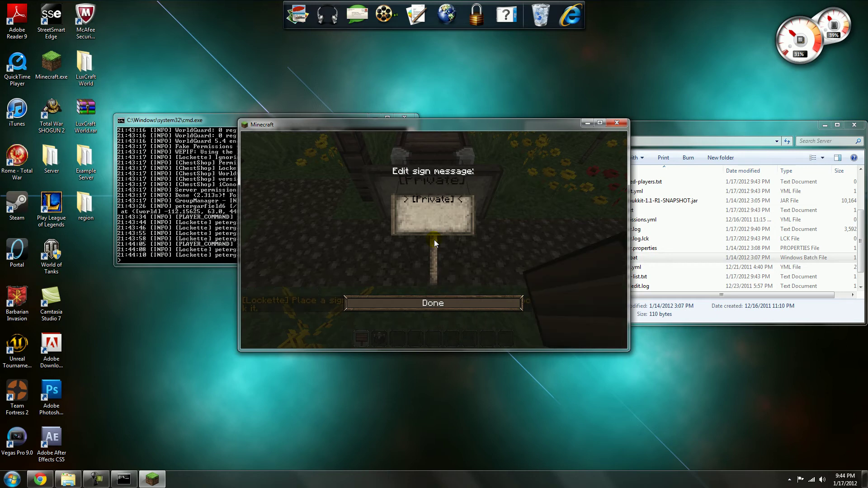
key("Return")
left_click(443, 303)
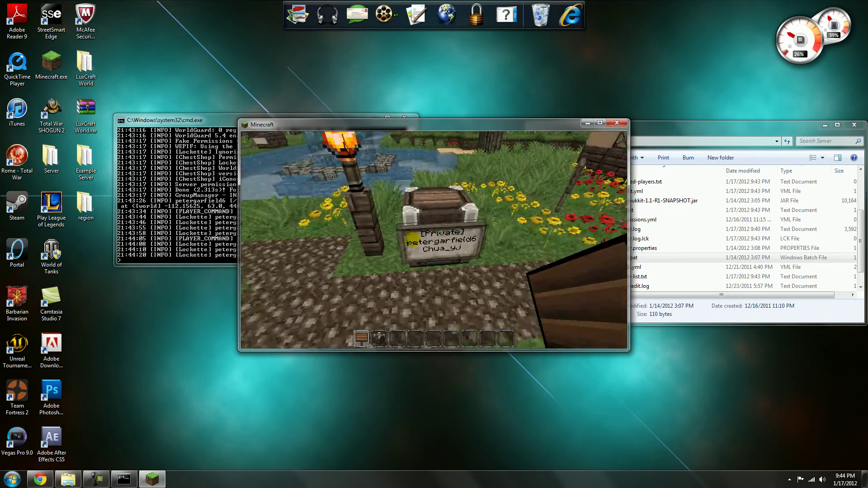
left_click(434, 240)
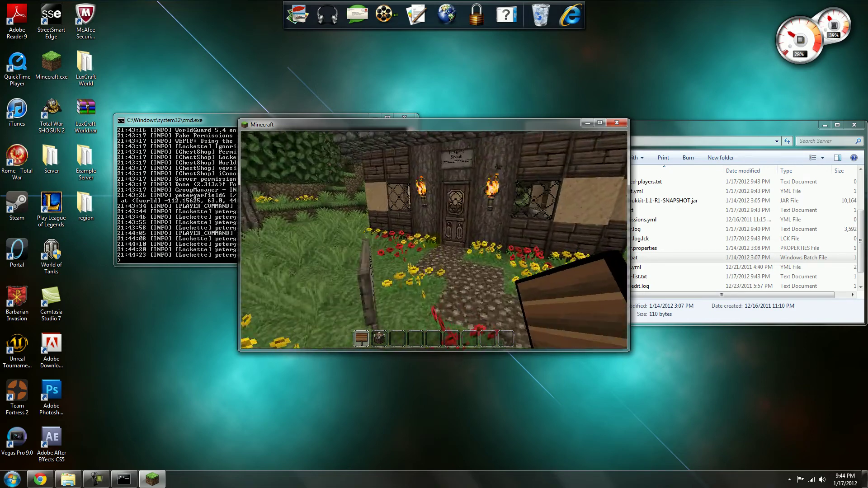
- Enter the house and try to lock the crafting table with a sign headed [Private]
key("w")
right_click(434, 240)
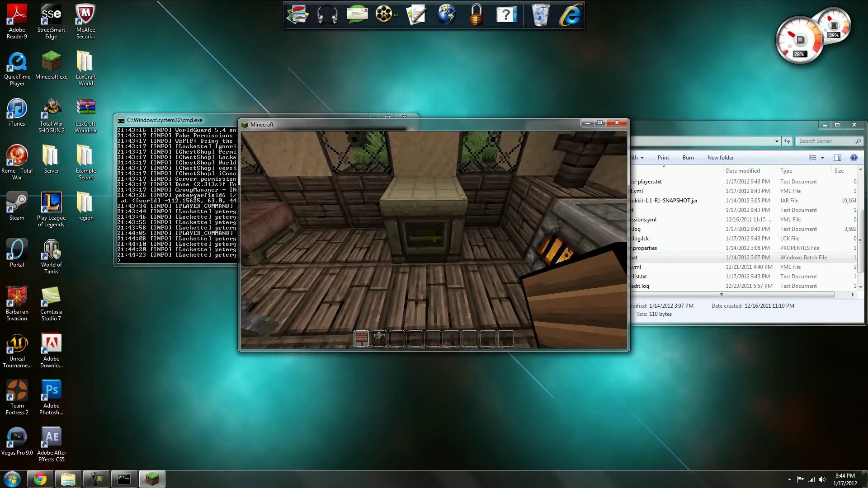
right_click(435, 240)
key("Escape")
right_click(435, 240)
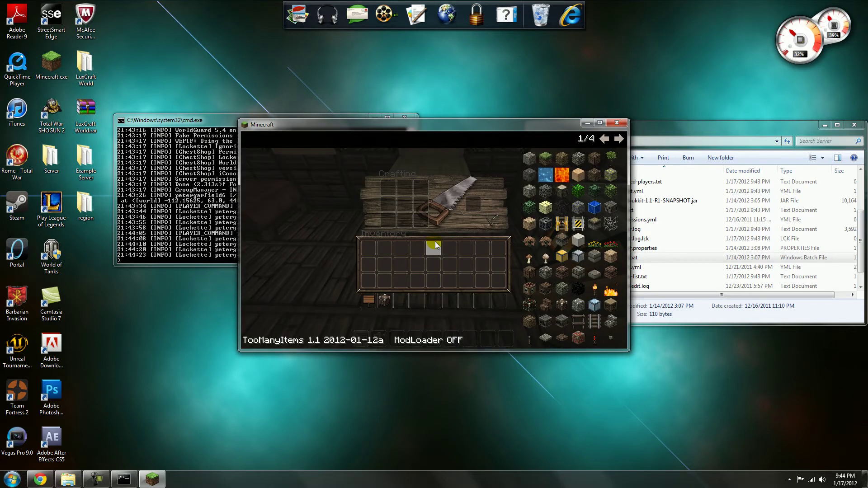
key("Escape")
right_click(434, 240)
type("[Private]")
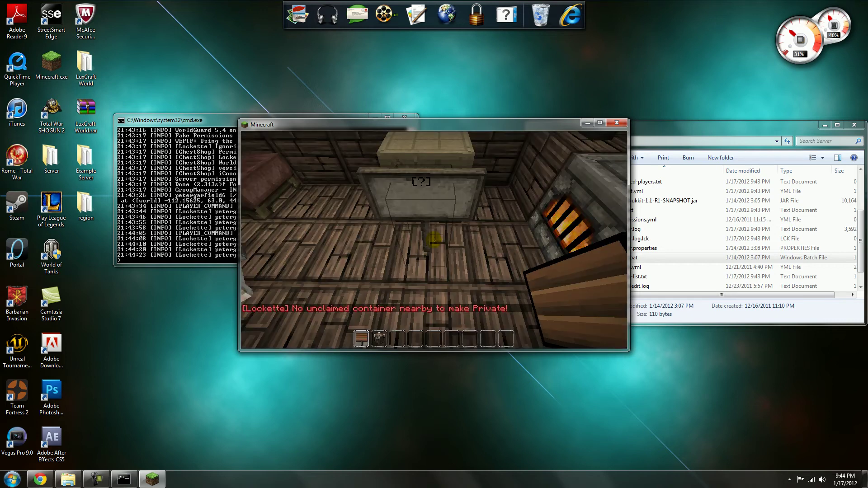
left_click(430, 302)
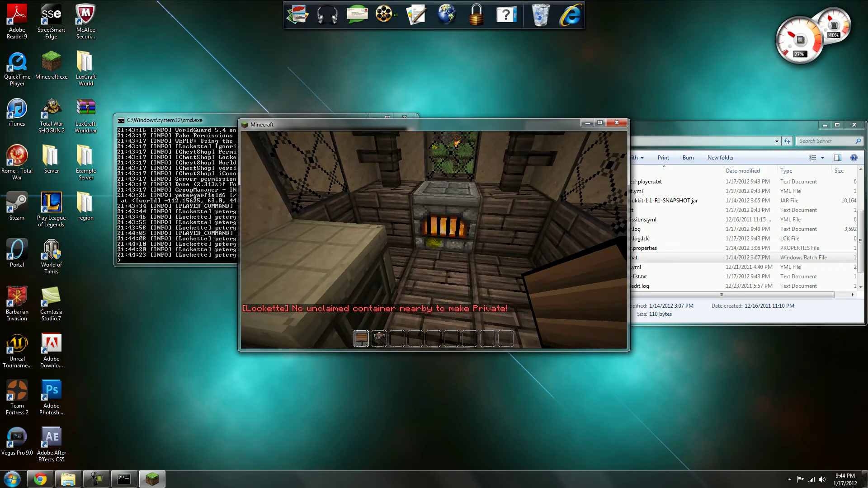
- Lock the furnace in the house by placing a [Private] sign on its front, and break the sign again
right_click(434, 240)
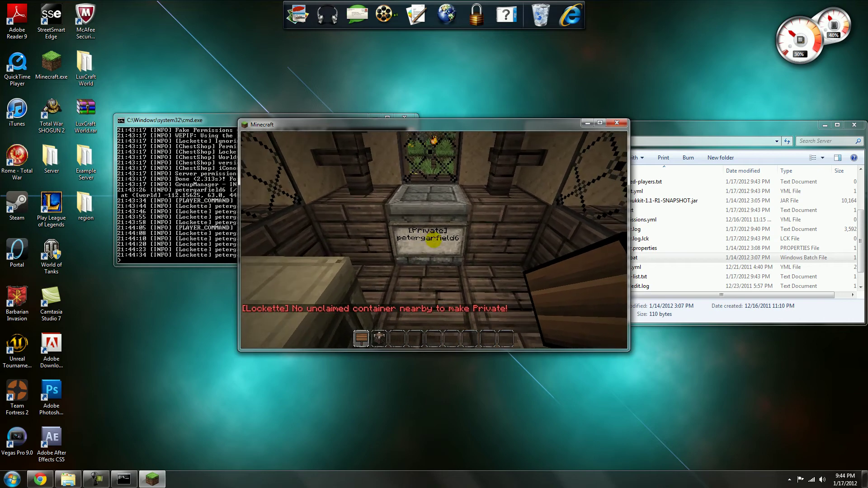
left_click(434, 240)
- Leave the house and clear your inventory with the command /ci
key("w")
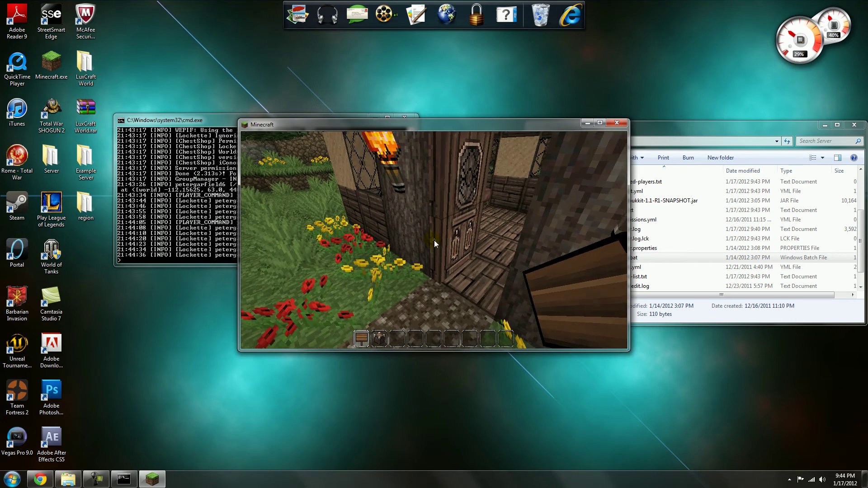
type("t/ci")
key("Return")
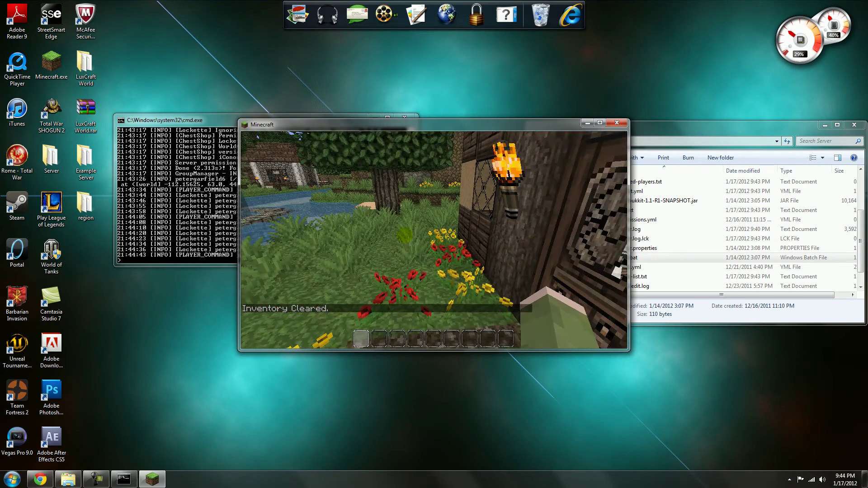
key("w")
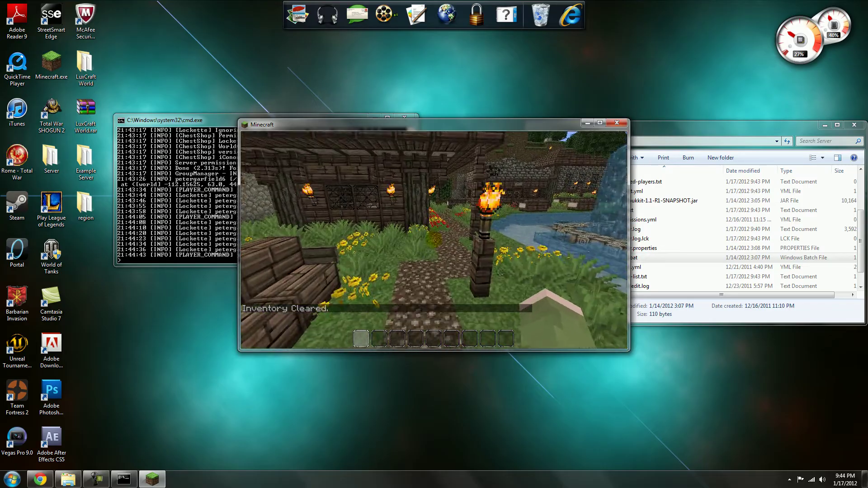
key("w")
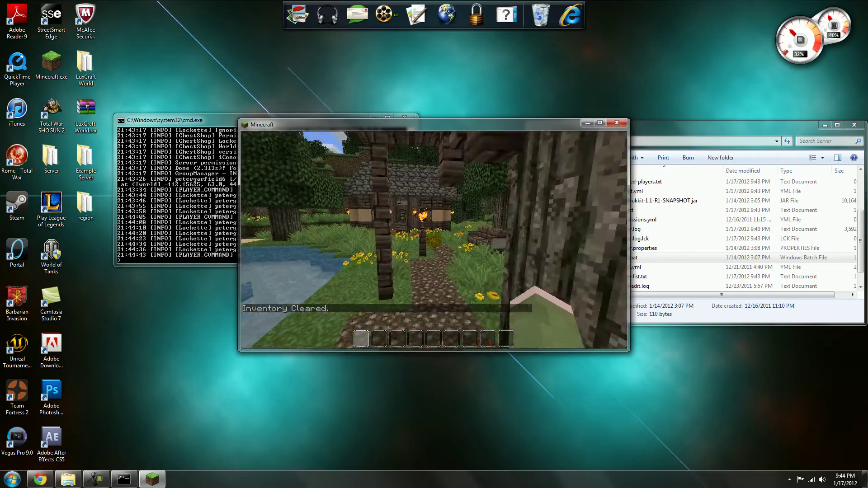
key("w")
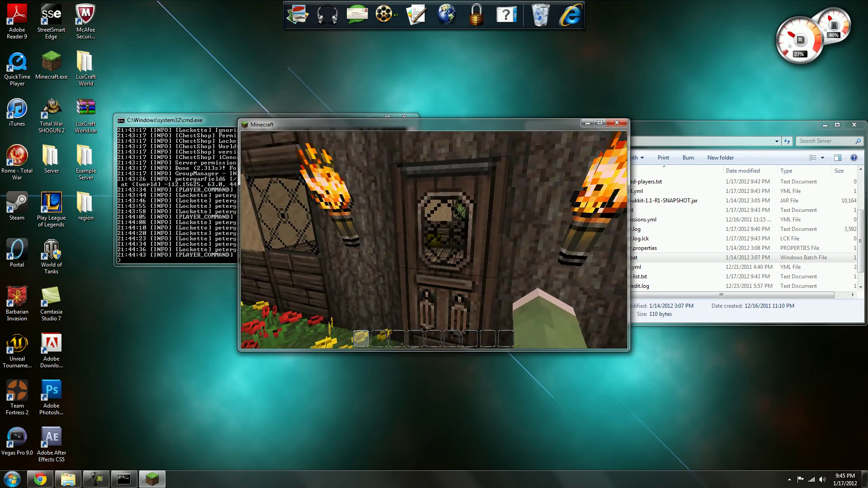
key("w")
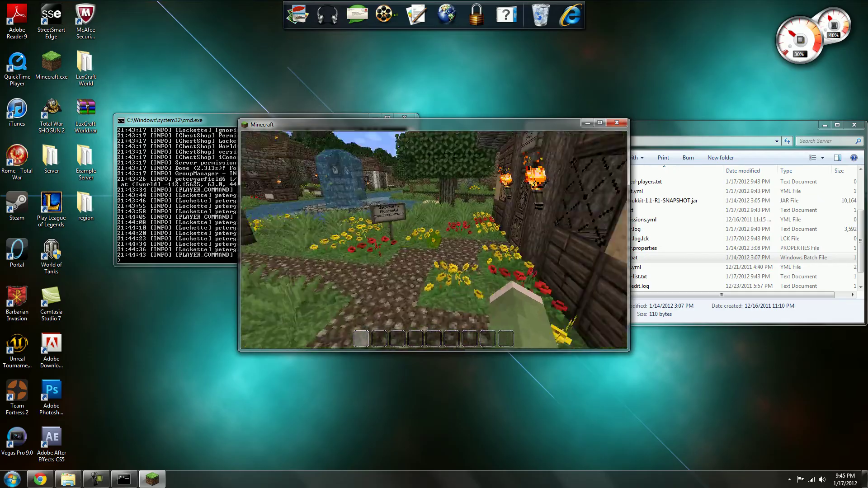